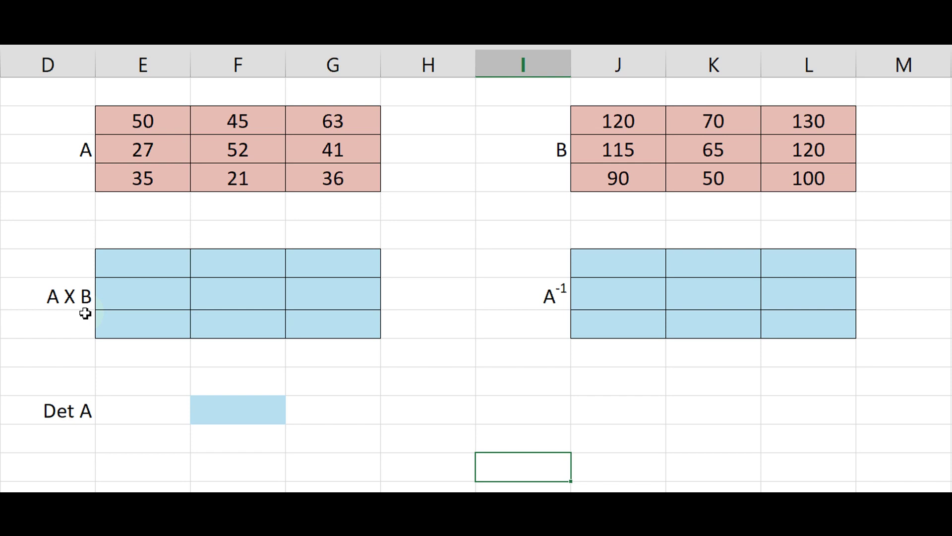
Step: Enter =MMULT(E3:G5,J3:L5) as an array formula in E7:G9 to get A×B
drag(112, 261, 322, 316)
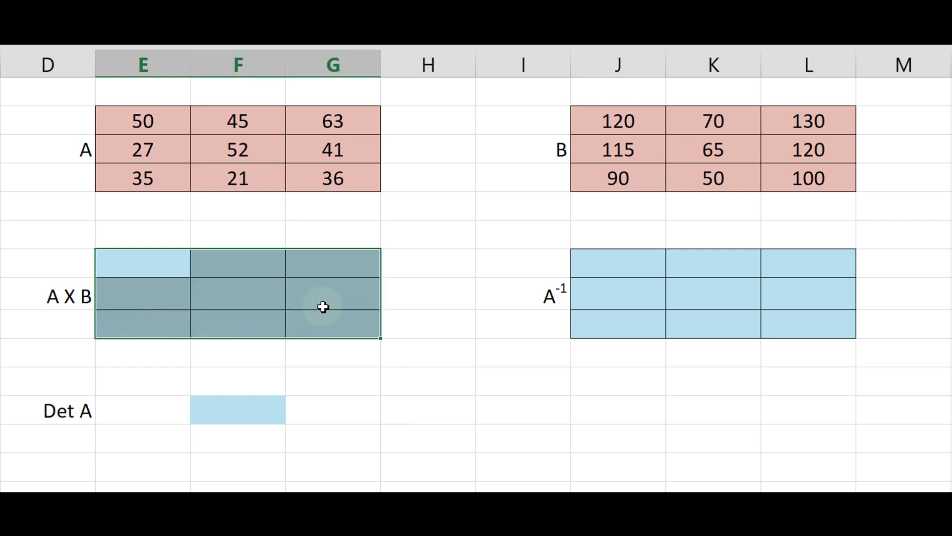
text(=mm)
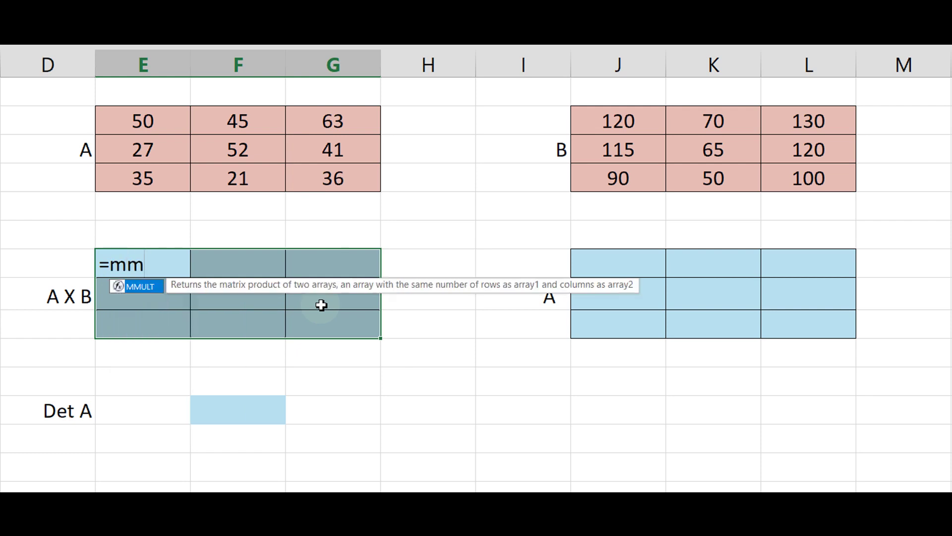
text(ult()
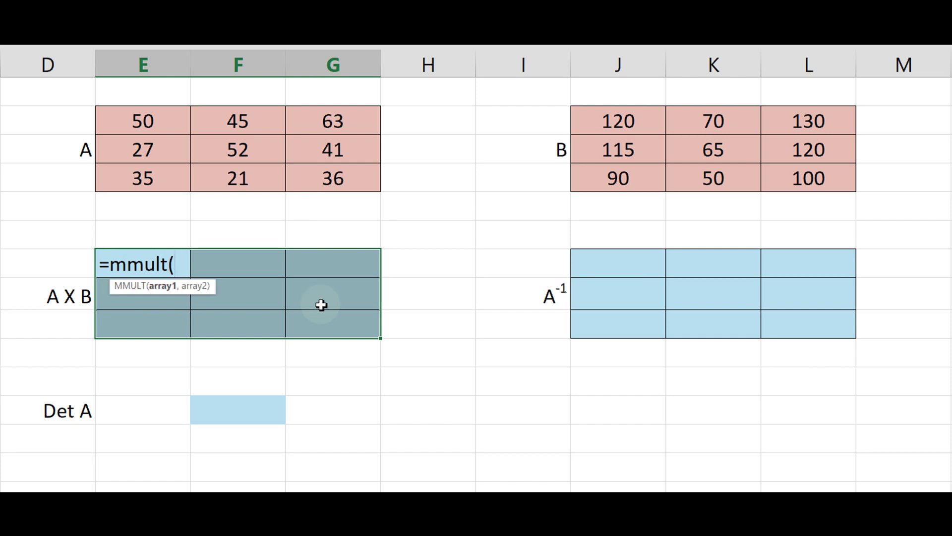
drag(156, 122, 299, 177)
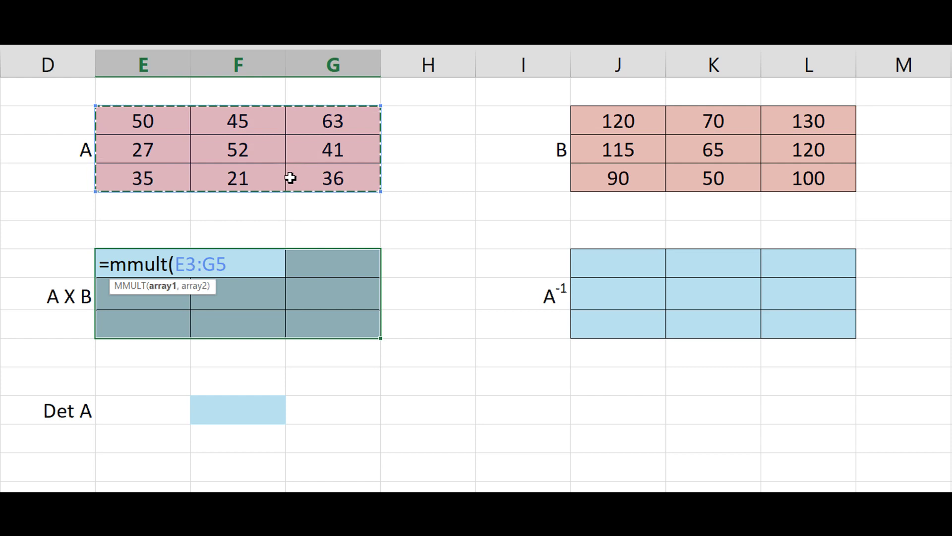
text(,)
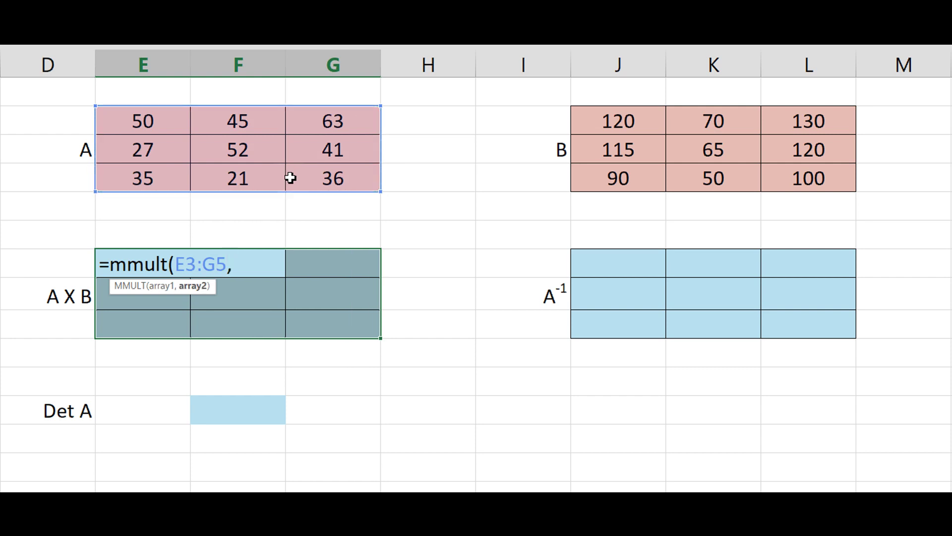
drag(606, 118, 771, 174)
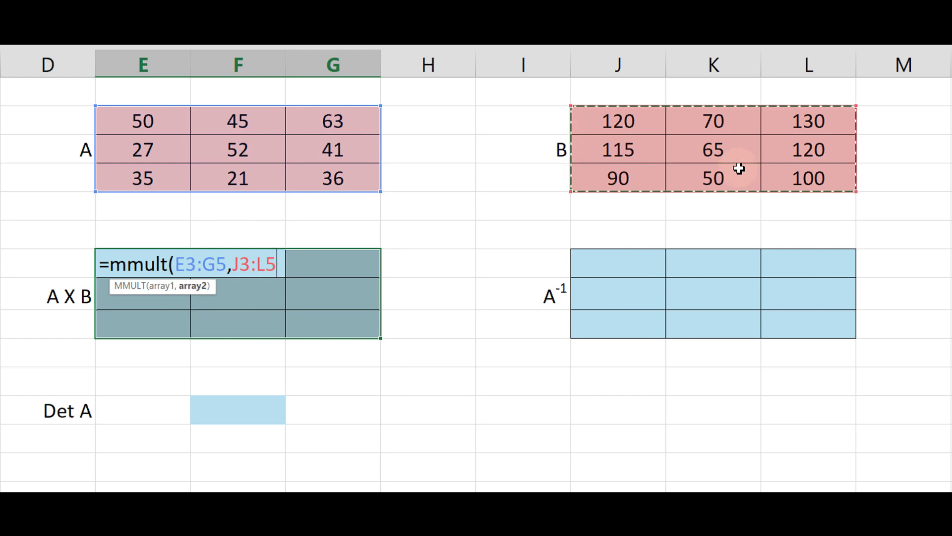
text())
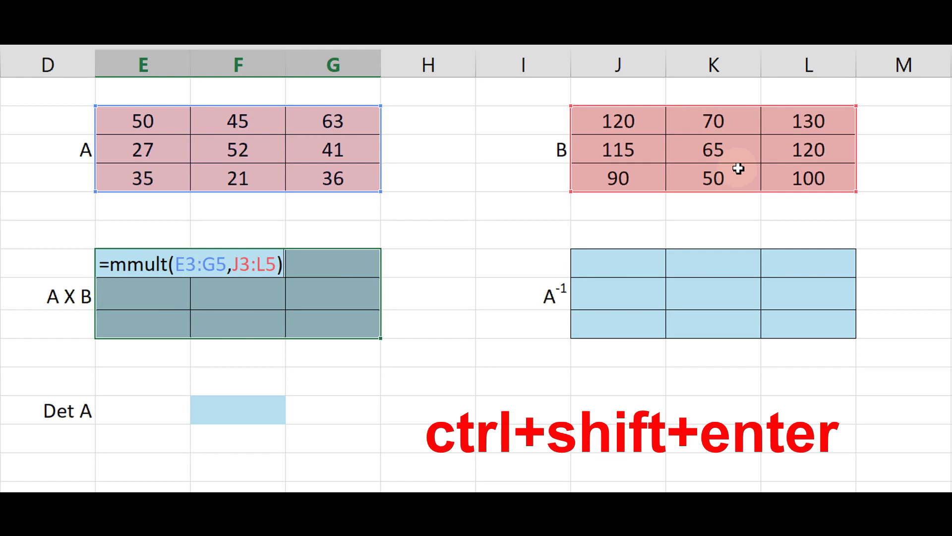
key(ctrl+shift+Return)
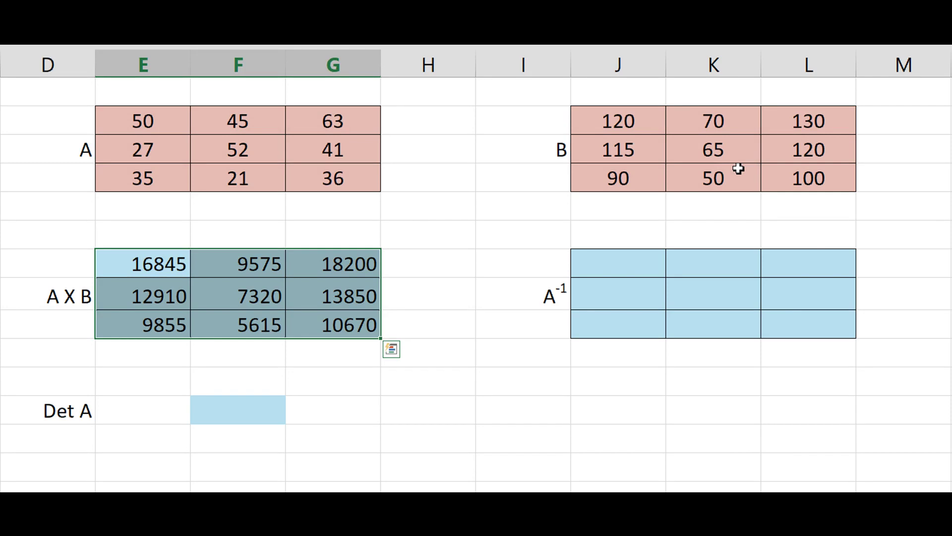
Step: Enter =MINVERSE(E3:G5) as an array formula across J9:L11, starting -0.13384
click(555, 304)
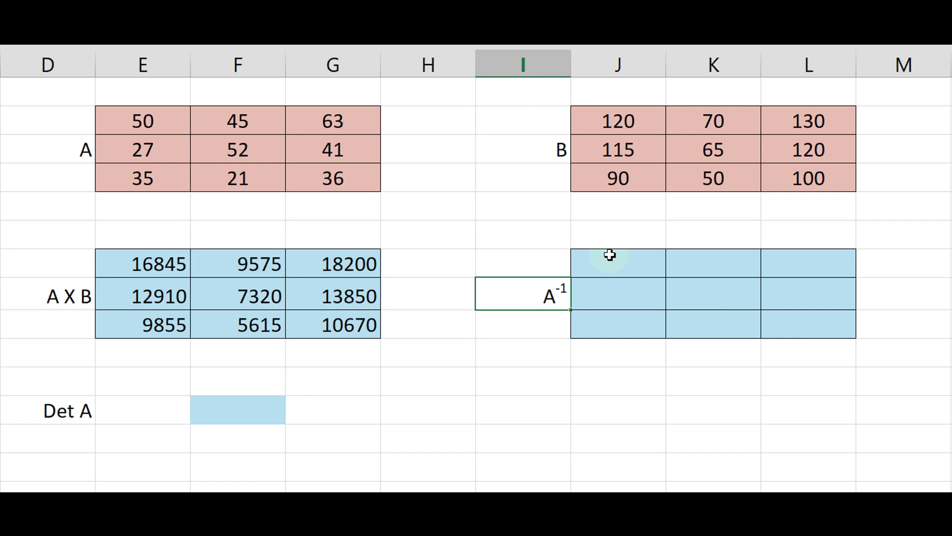
drag(610, 254, 771, 320)
text(=)
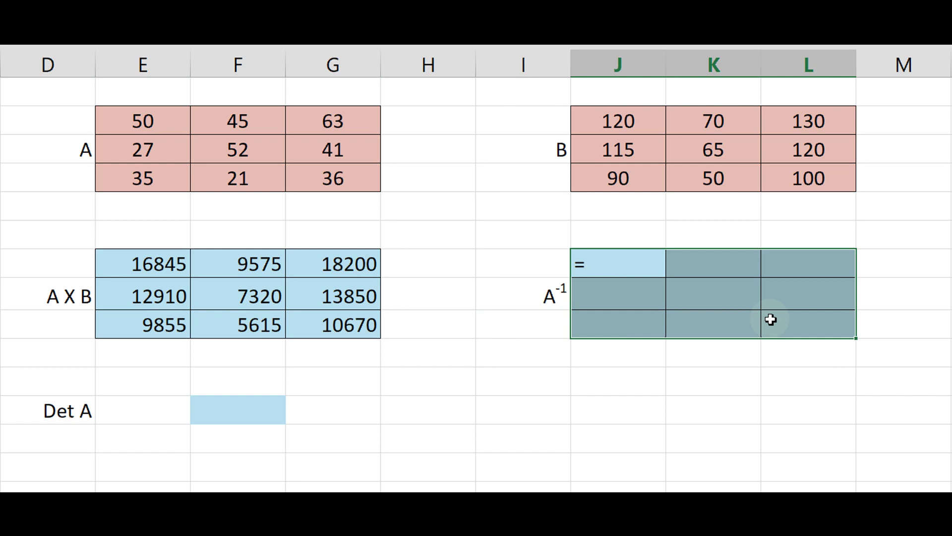
text(m)
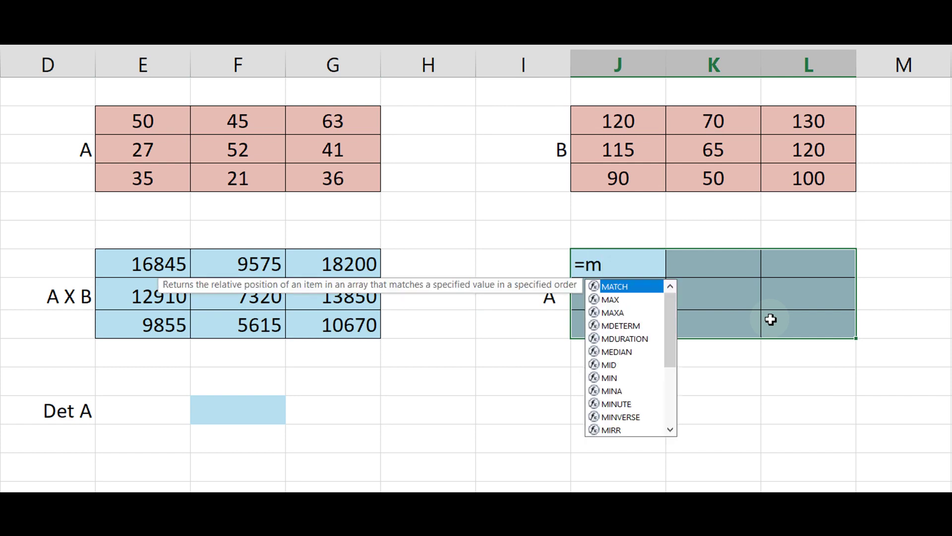
text(inve)
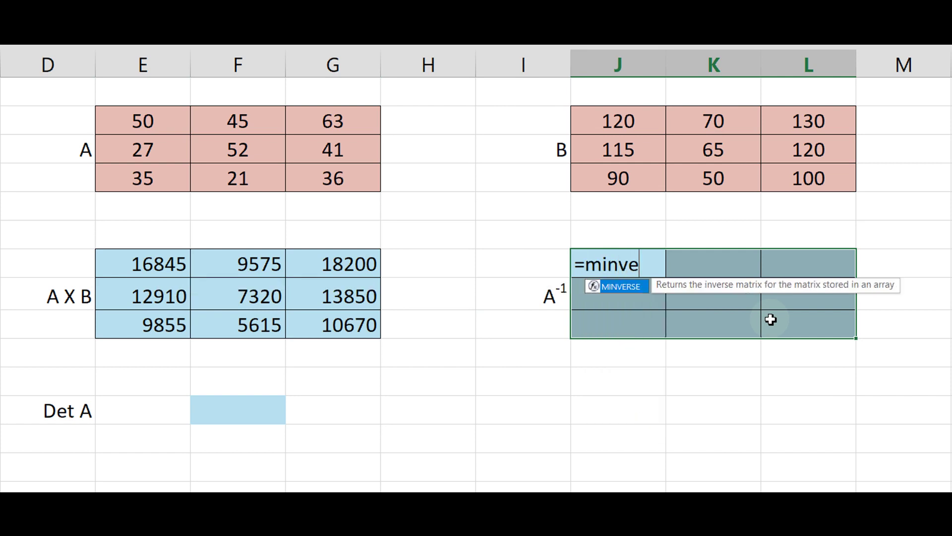
text(rse)
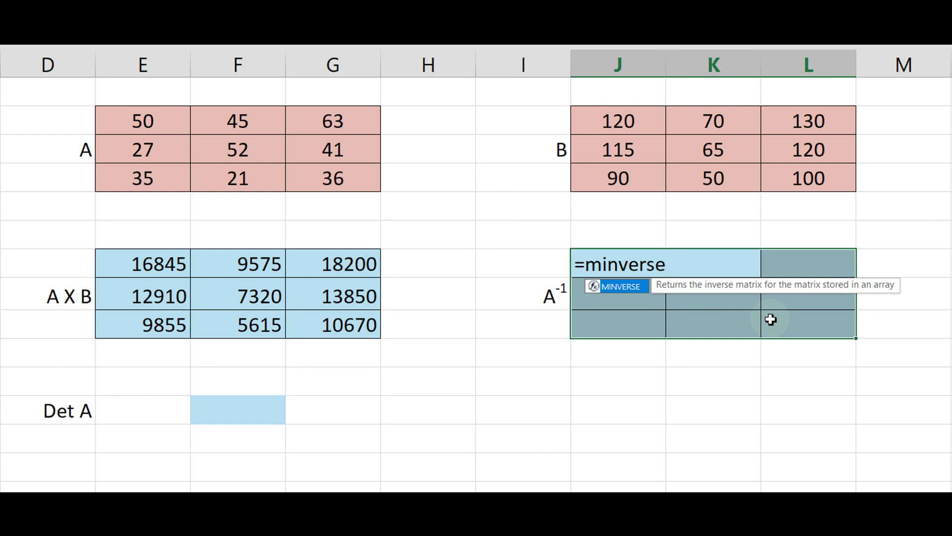
text(()
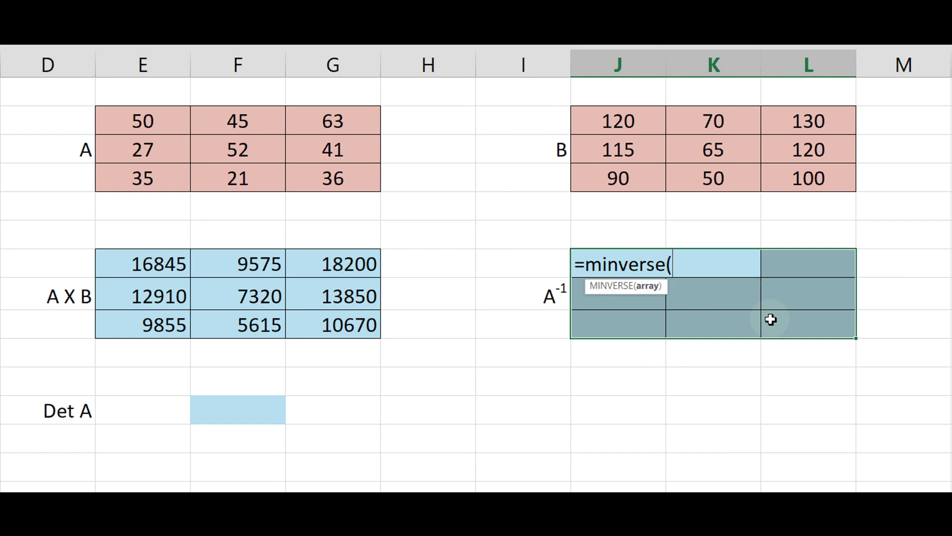
drag(141, 118, 302, 185)
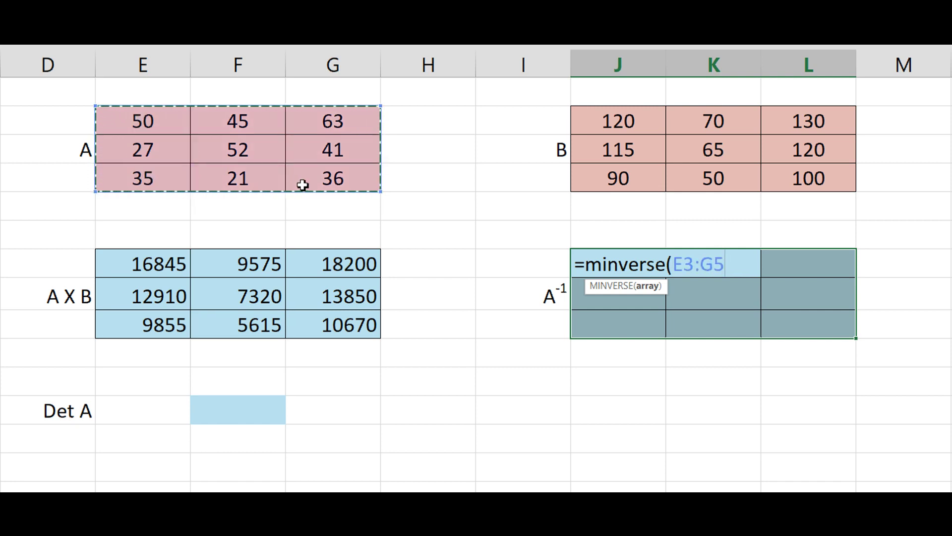
text())
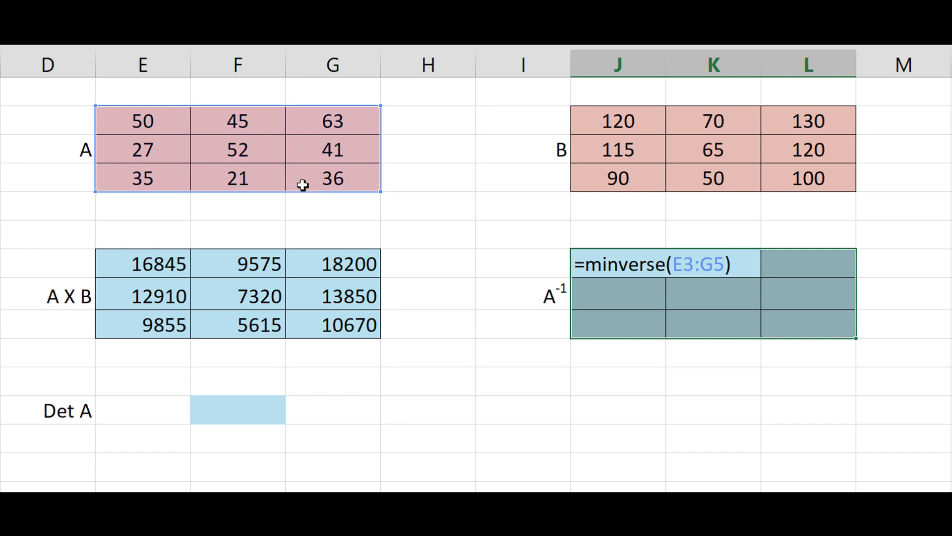
key(ctrl+shift+Return)
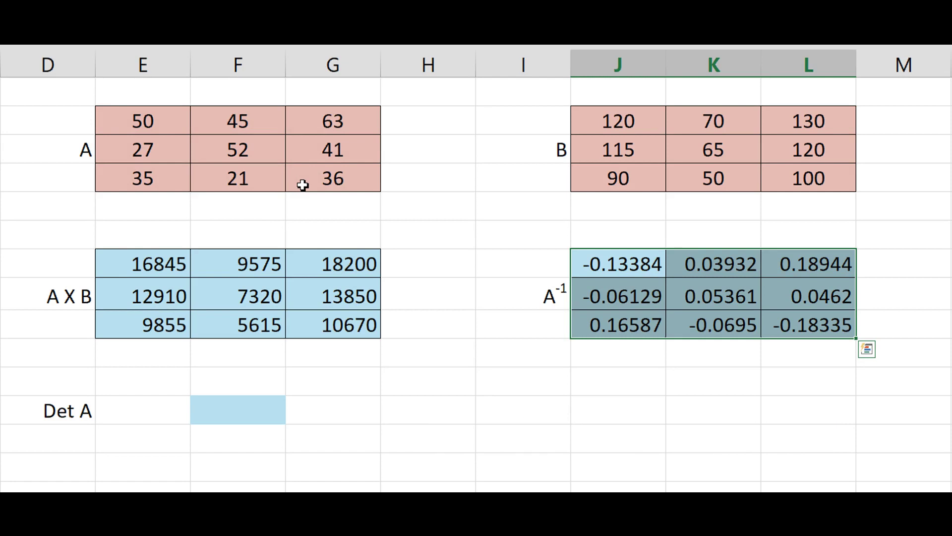
Step: Enter =MDETERM(E3:G5) beside Det A, giving -7554
click(66, 412)
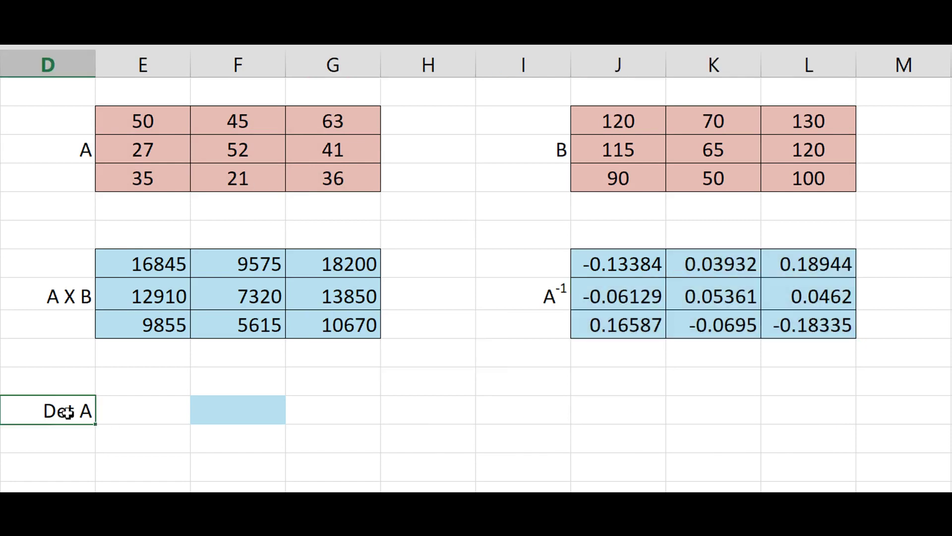
click(233, 407)
text(=)
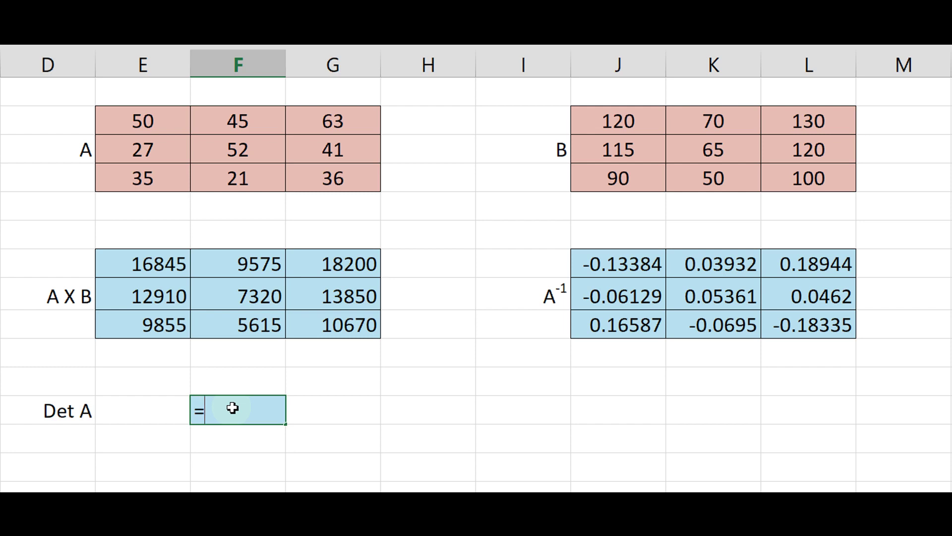
text(m)
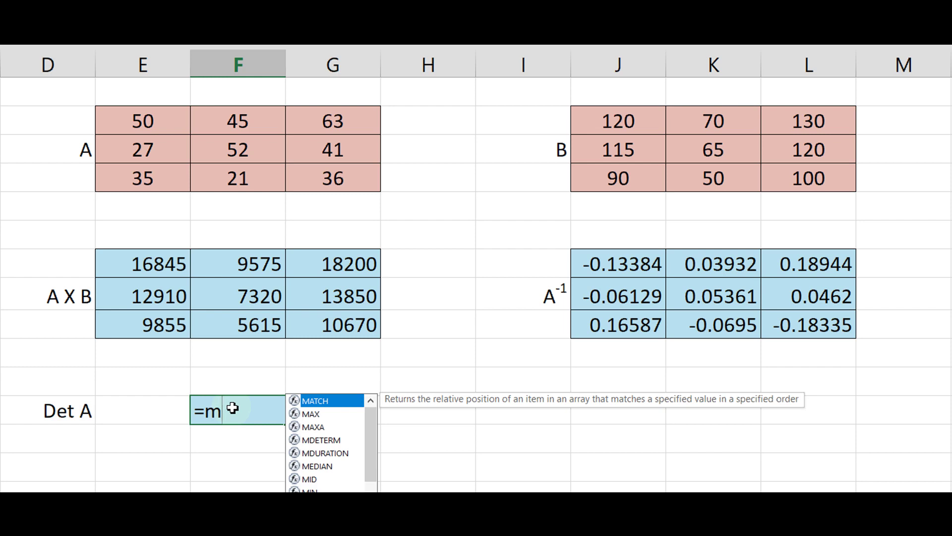
text(det)
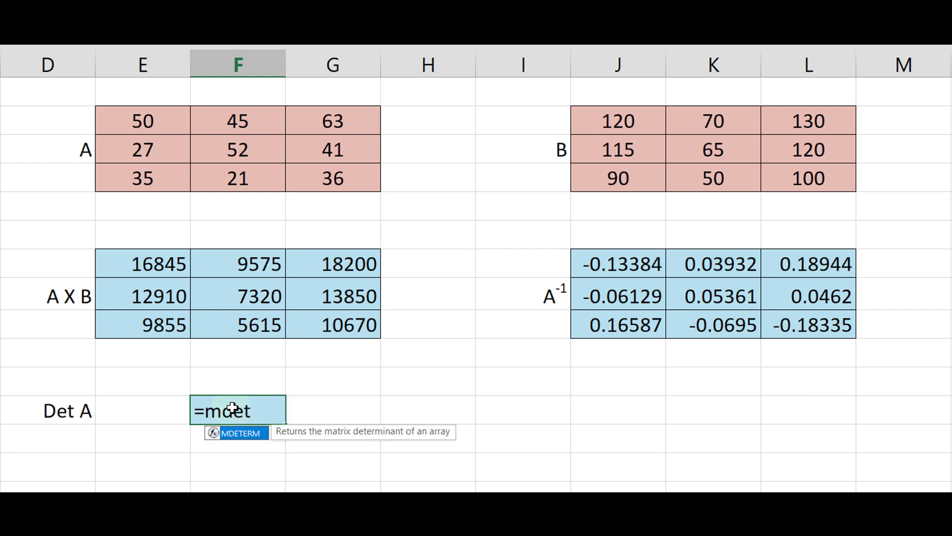
text(ern)
key(BackSpace)
text(m)
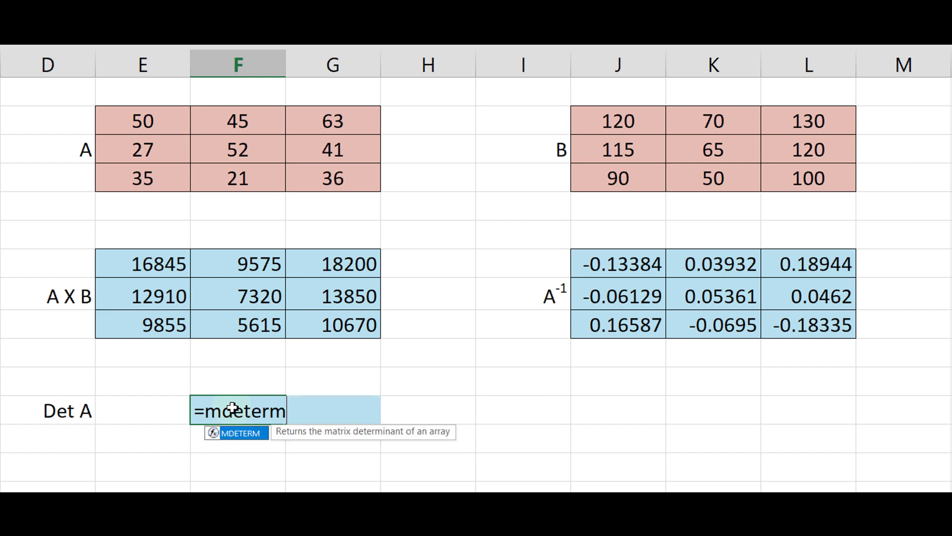
text(()
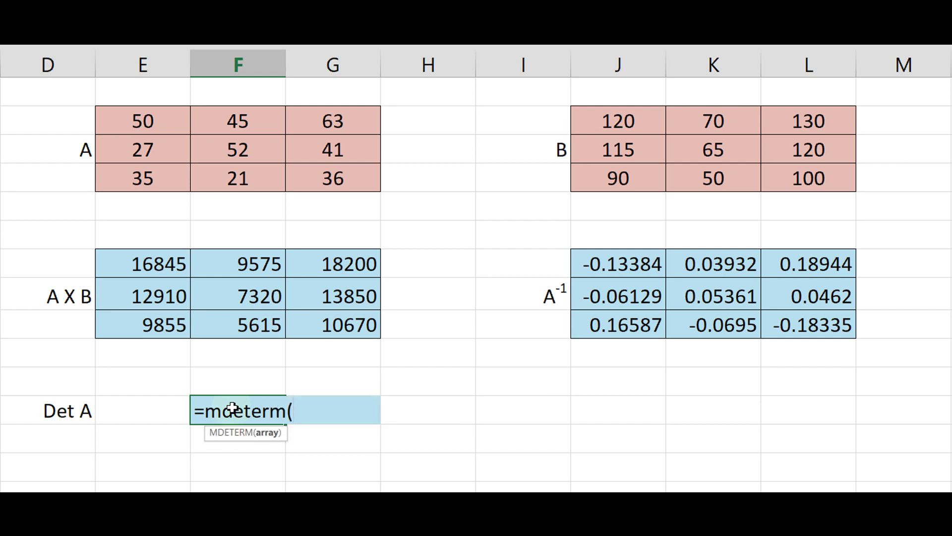
click(140, 129)
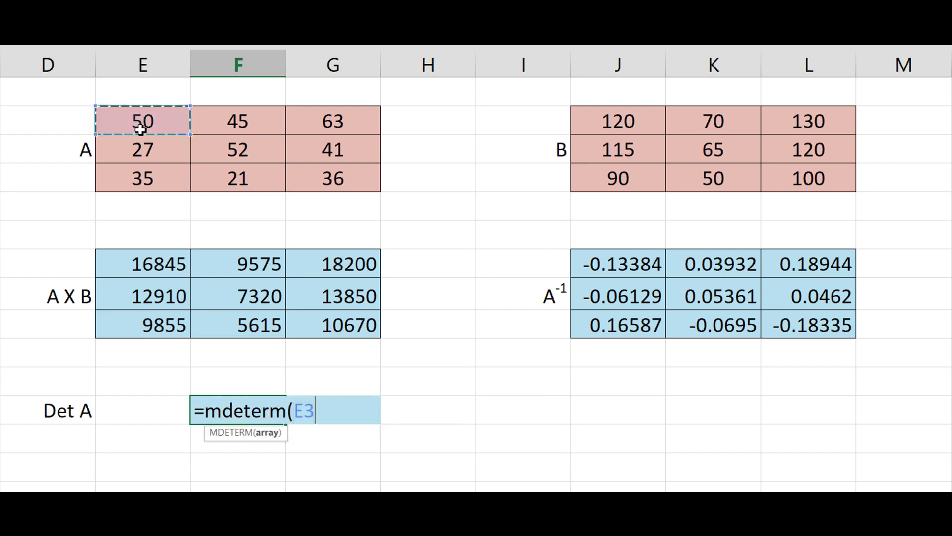
drag(141, 129, 309, 179)
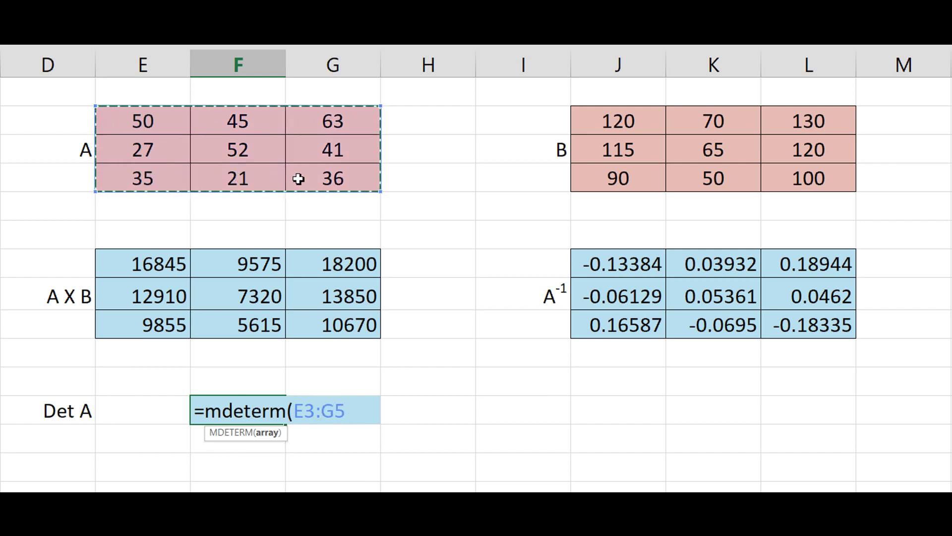
text())
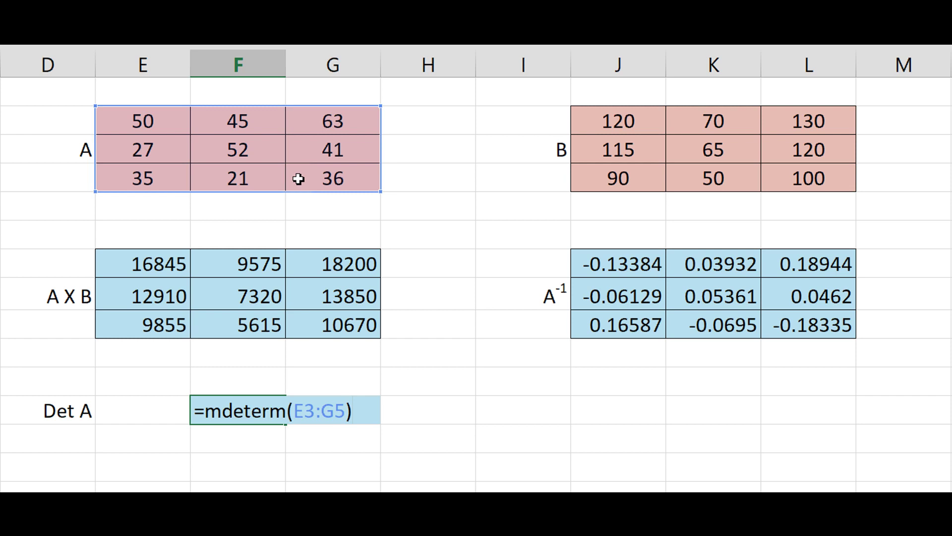
key(Return)
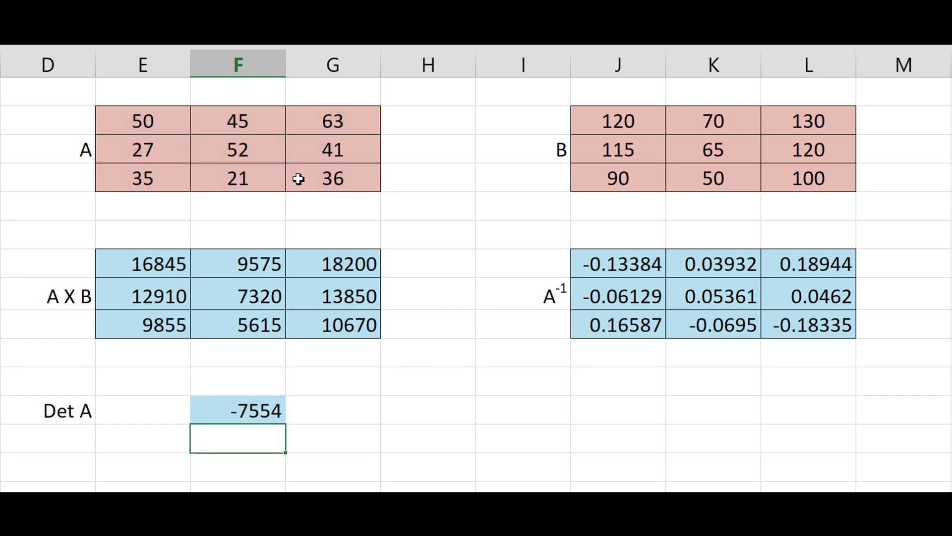